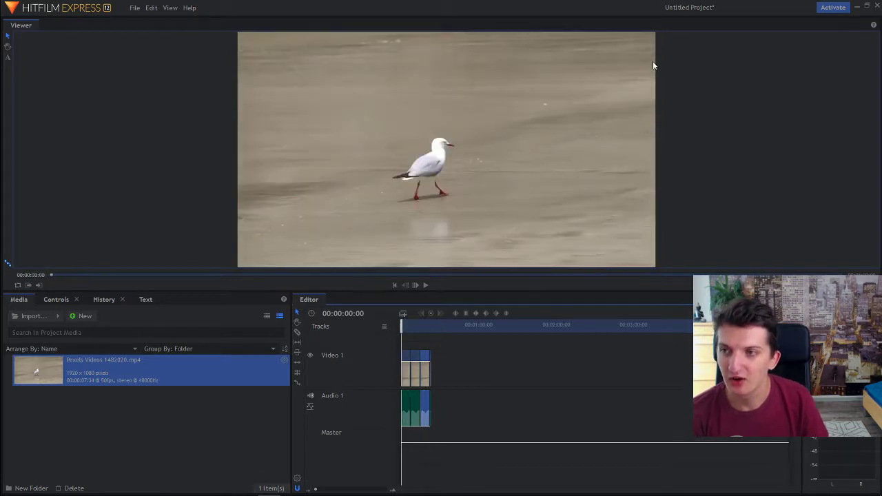
Add a text box reading "A BIRD" across the upper part of the frame and extend its clip to the video's length.
left_click(10, 61)
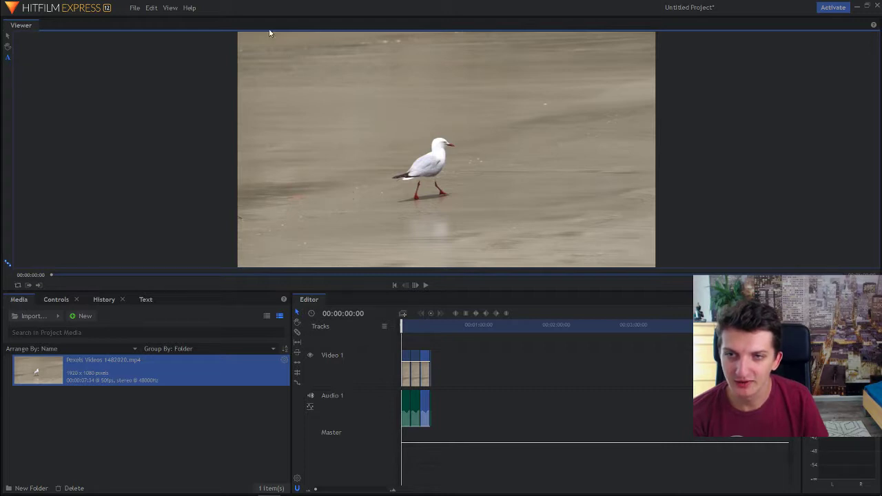
left_click_drag(305, 82, 587, 222)
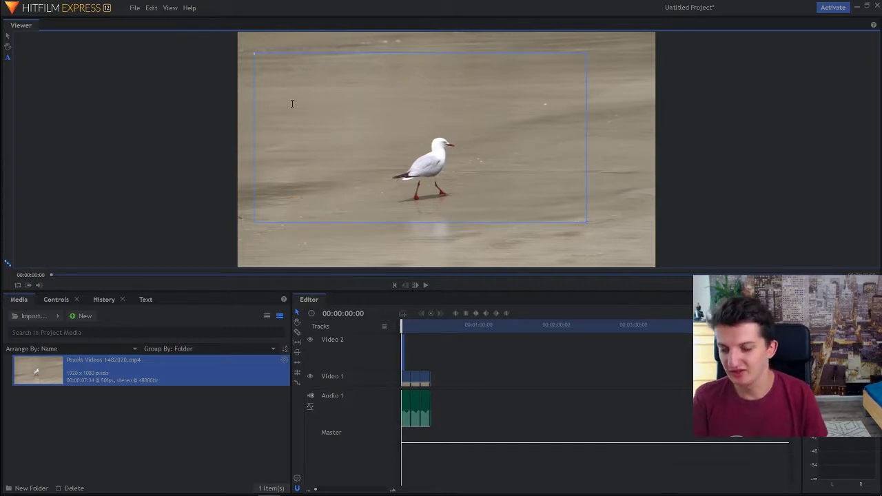
type("A BIRD")
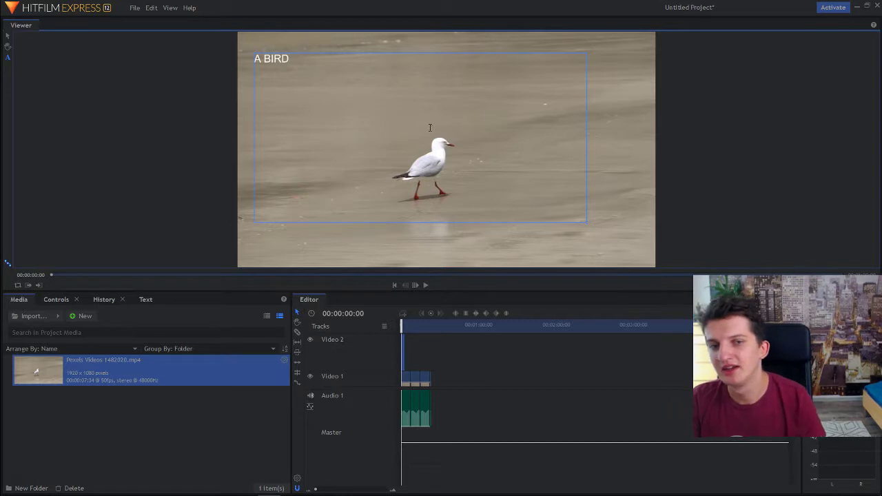
left_click_drag(587, 221, 561, 94)
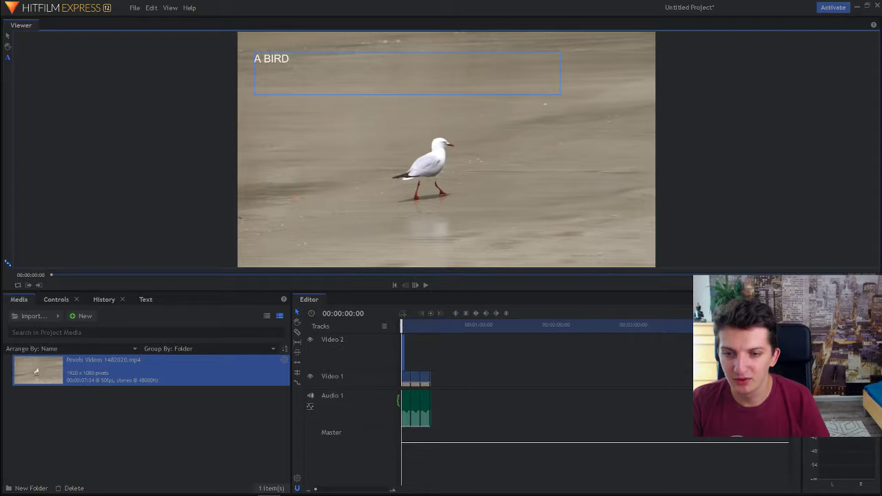
scroll(437, 417, "up", 10)
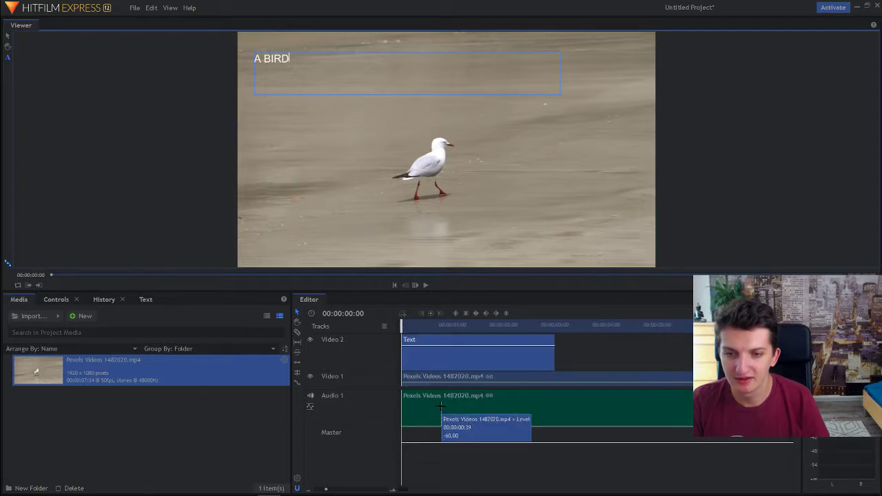
left_click_drag(557, 353, 769, 353)
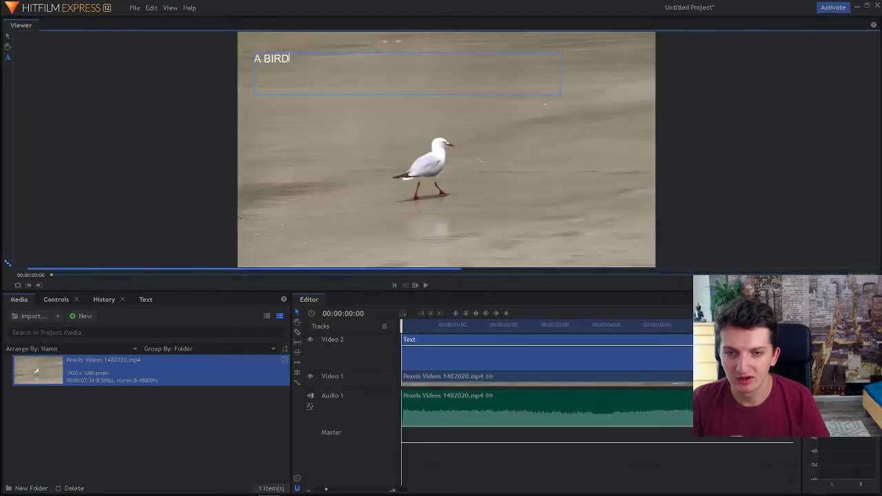
Set the "A BIRD" text's font size to 188 and enlarge its text box downward to just above the bird.
left_click(146, 299)
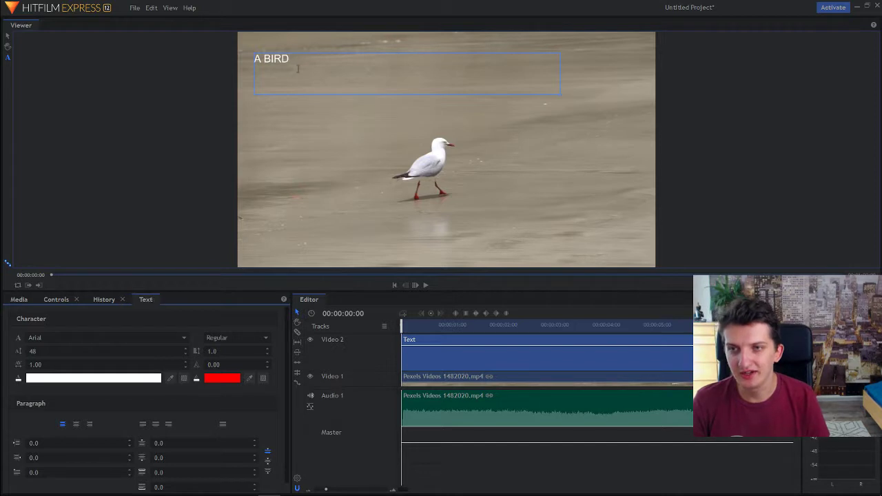
left_click_drag(295, 60, 253, 60)
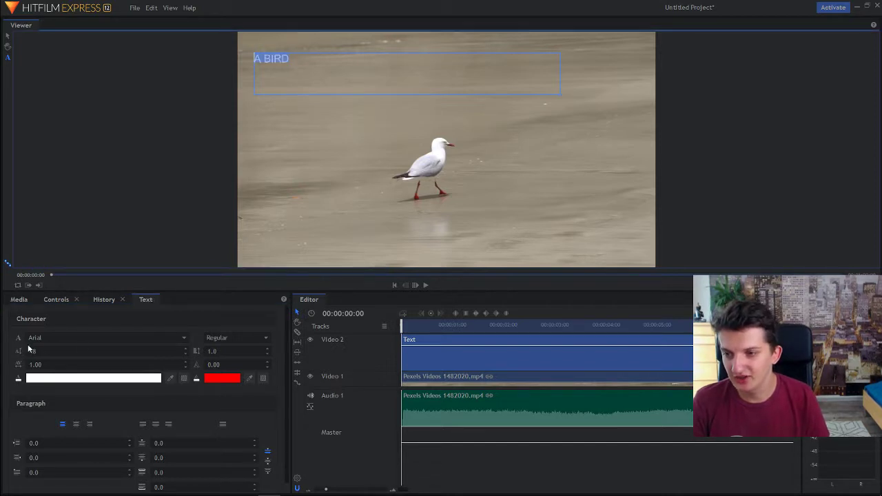
left_click_drag(164, 350, 272, 351)
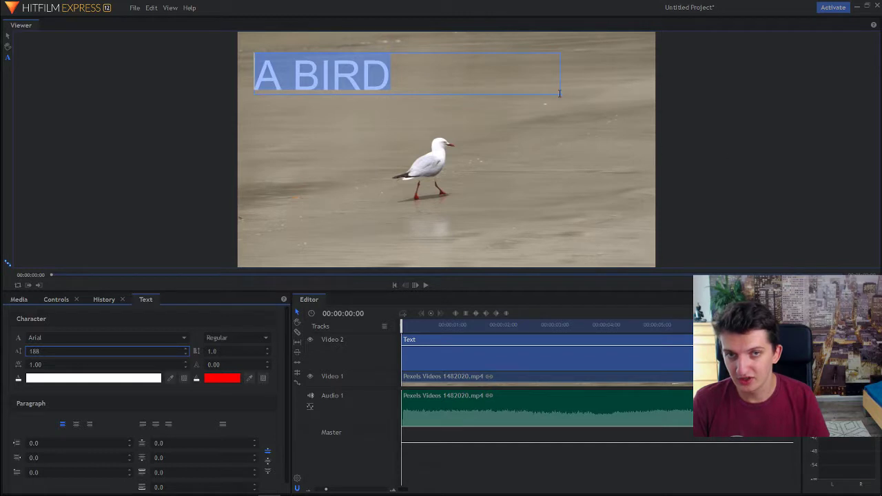
left_click_drag(560, 94, 571, 136)
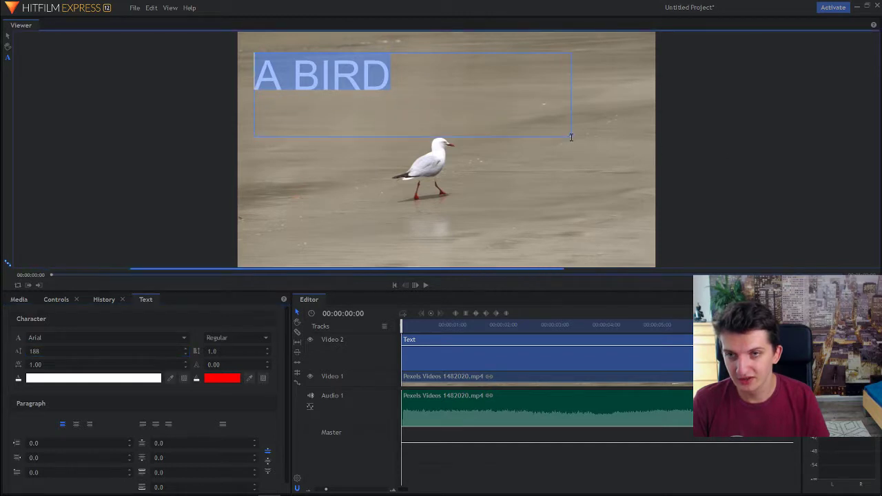
Colour the selected "A BIRD" text black (#000000) and set its font size to 311.
left_click(18, 370)
left_click(32, 443)
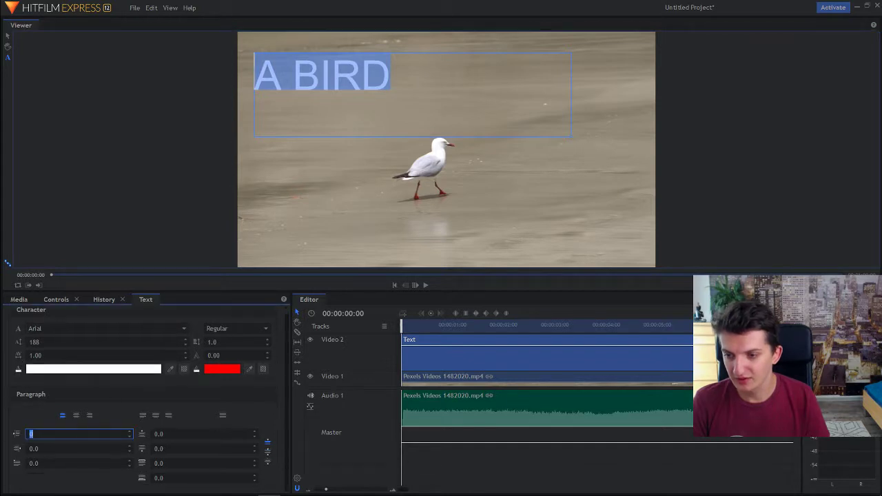
left_click(138, 370)
left_click(324, 170)
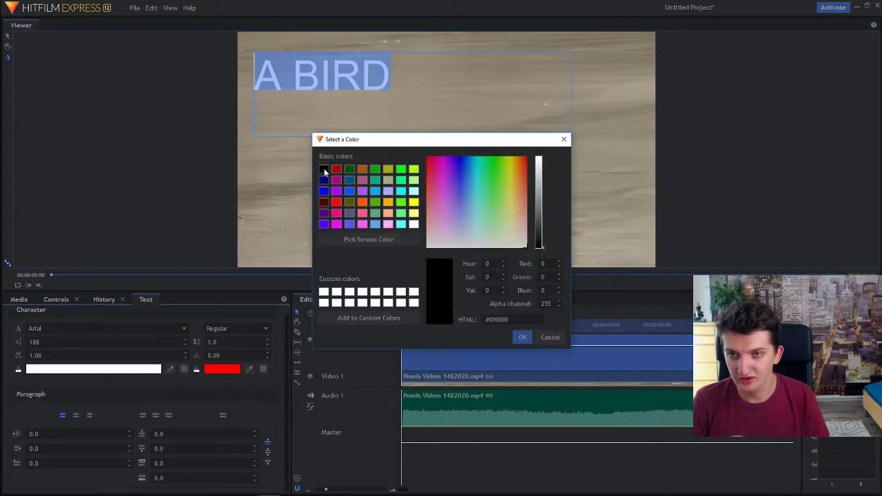
left_click(522, 337)
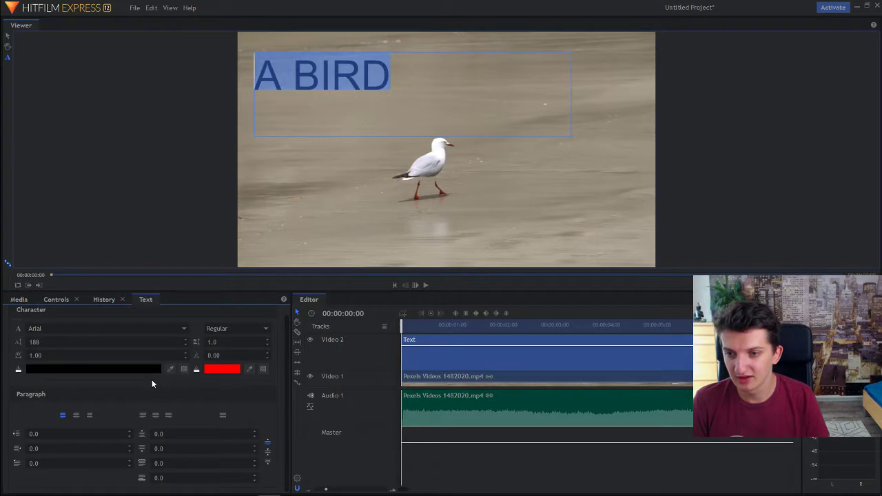
left_click_drag(36, 342, 120, 342)
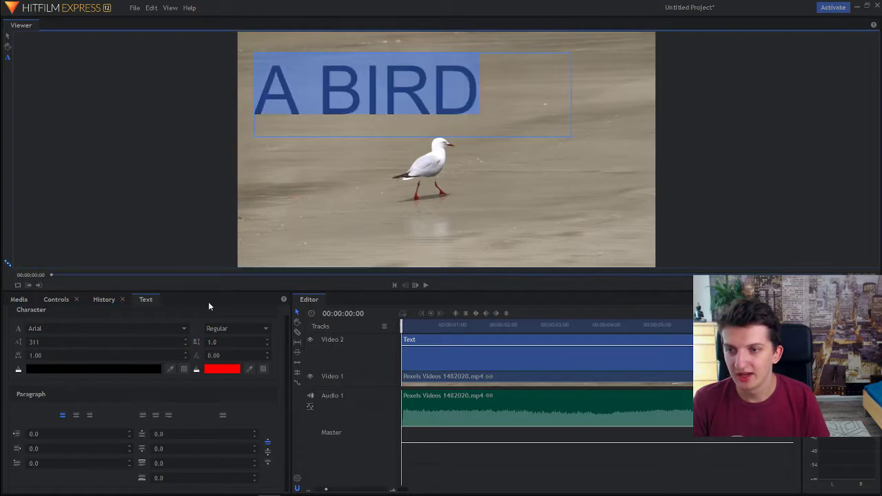
Set the text's line spacing to 0.7 and its font to Adobe Song Std.
left_click(257, 343)
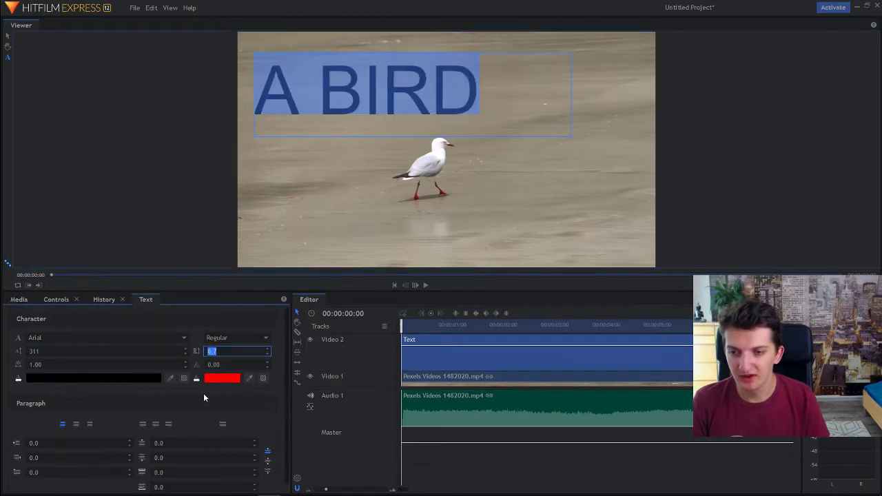
left_click(118, 339)
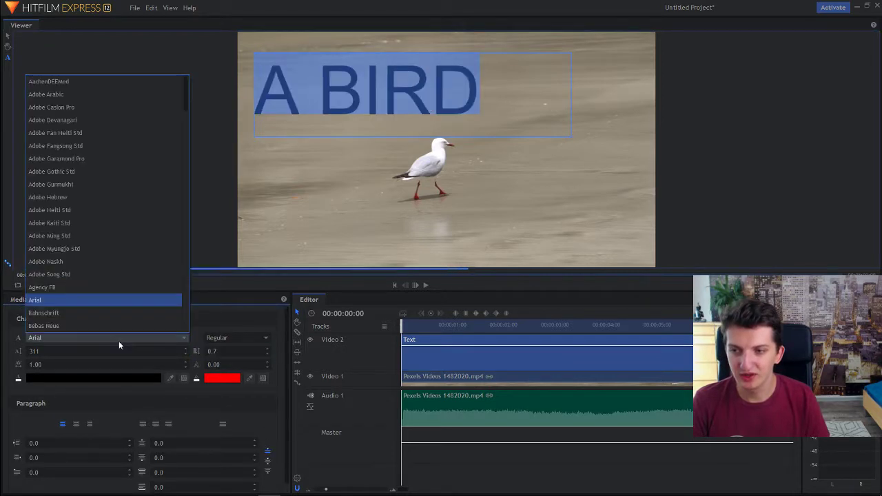
left_click(78, 275)
Change the "A BIRD" text's font to Sylfaen.
left_click(80, 337)
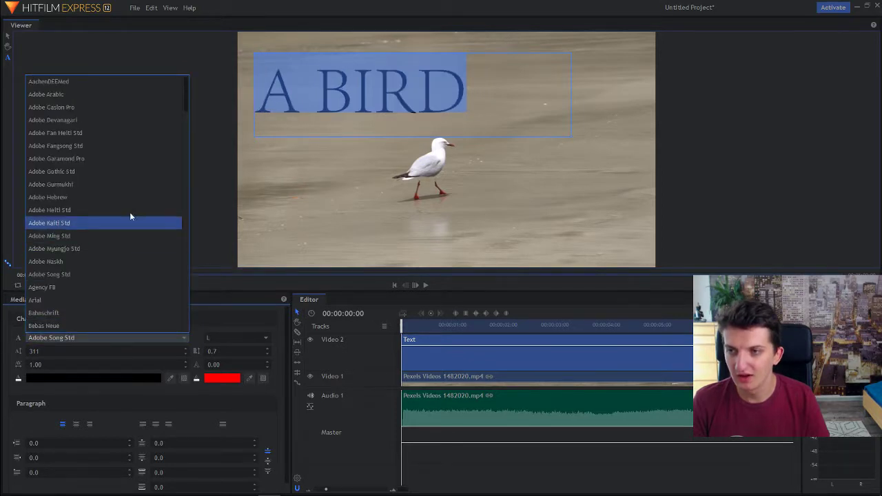
scroll(93, 273, "down", 20)
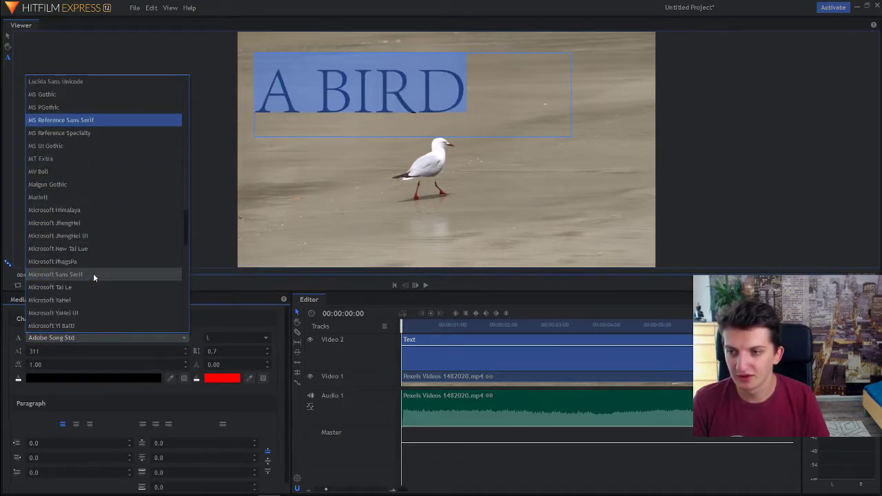
scroll(94, 275, "down", 10)
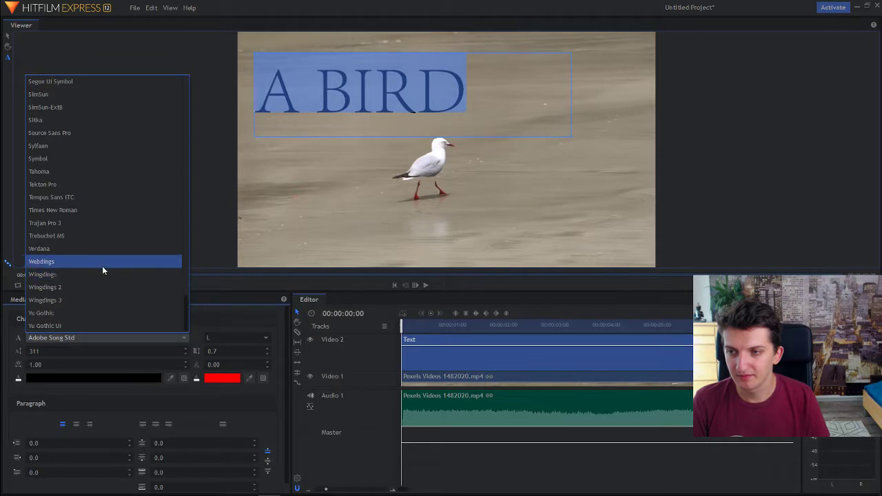
left_click(100, 146)
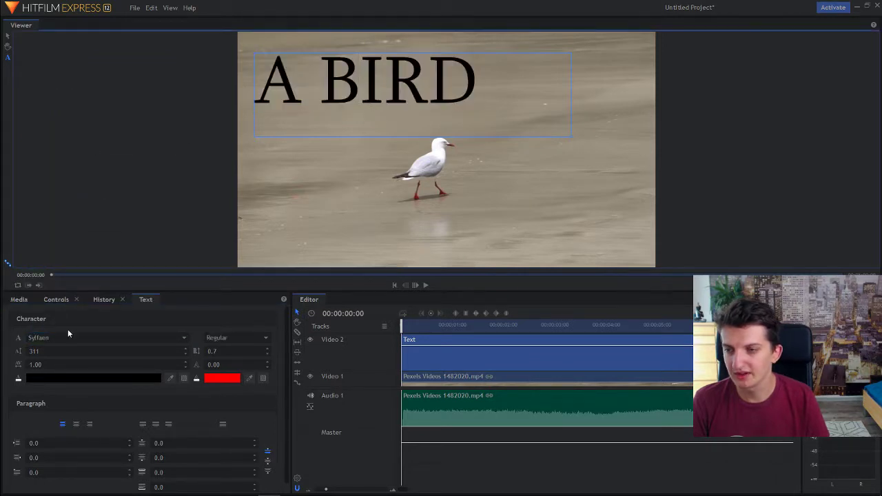
Show the text clip's transform properties with the value graph and add an opacity keyframe of 0% at 00:00:00:00.
left_click(52, 304)
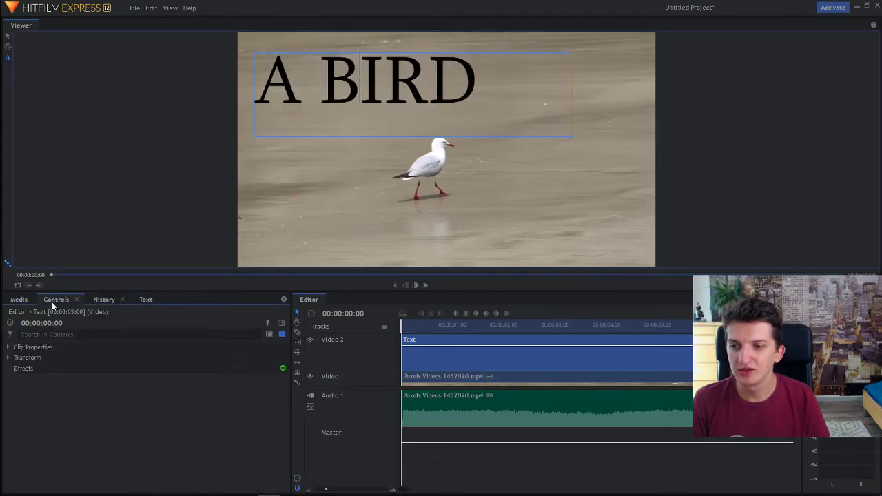
left_click(9, 358)
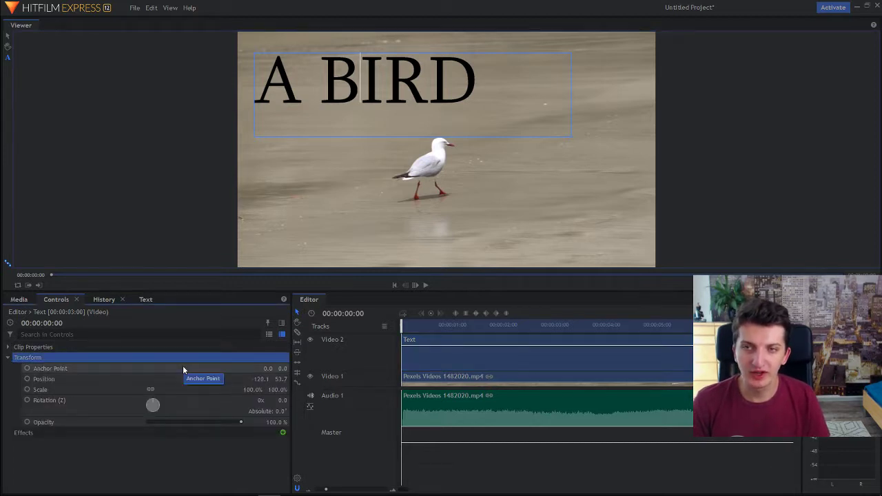
left_click(282, 324)
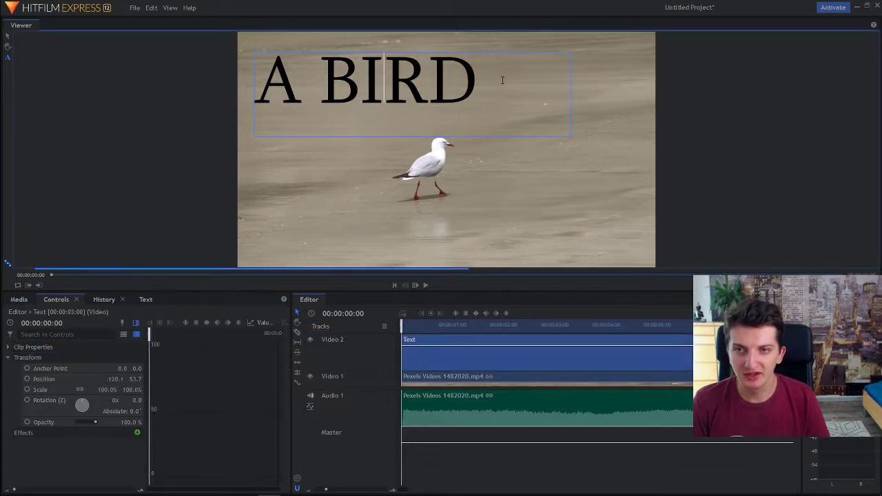
key("ctrl+a")
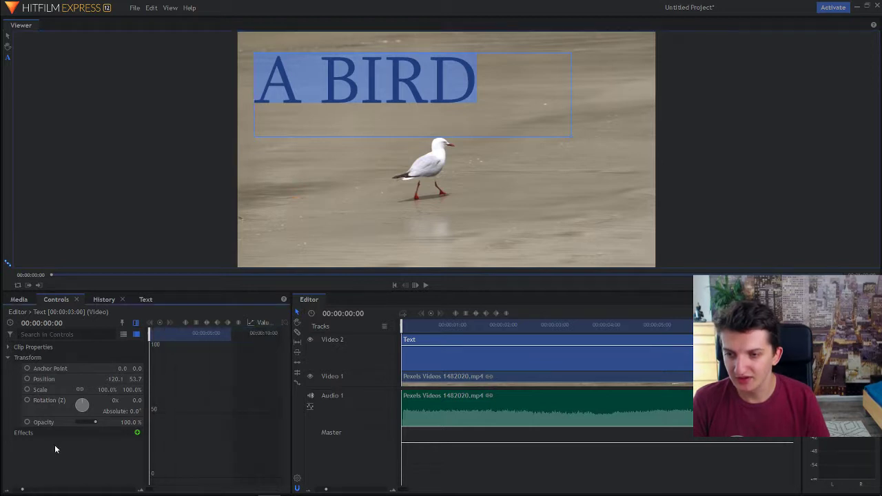
left_click(62, 422)
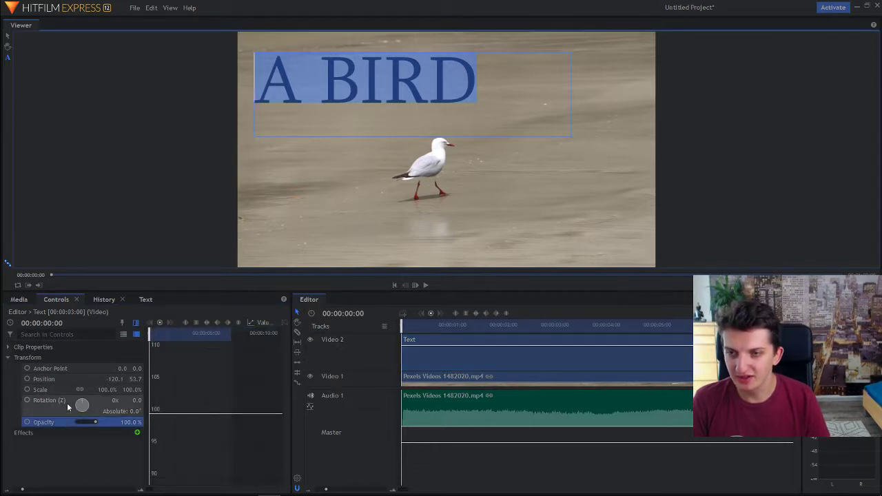
left_click(159, 322)
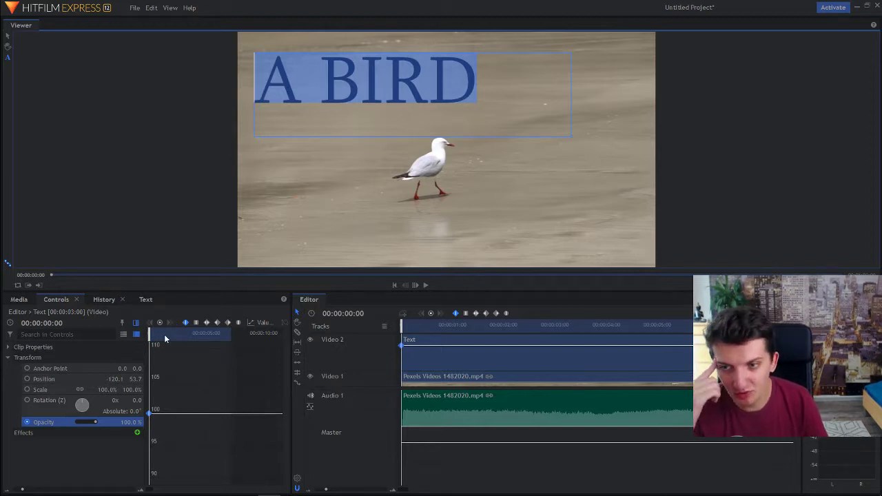
left_click_drag(92, 418, 64, 420)
Add an opacity keyframe of 100% at 00:00:01:08 so the text fades in.
left_click_drag(149, 333, 161, 332)
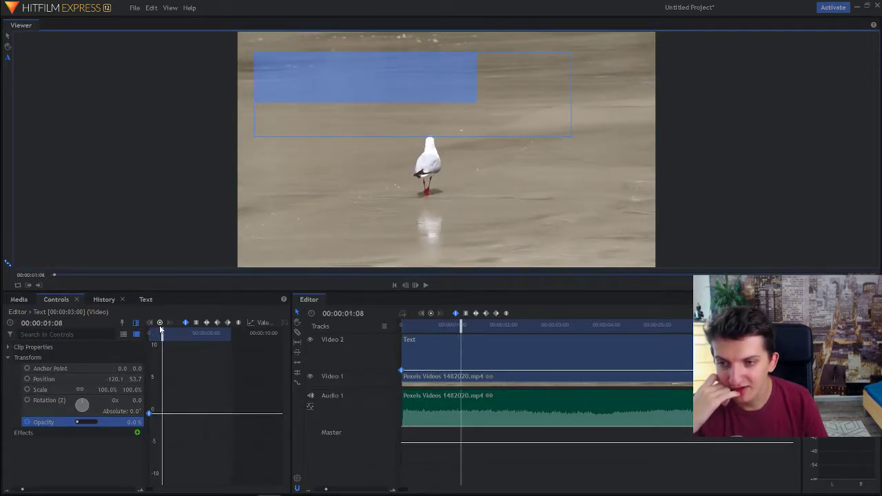
left_click(159, 322)
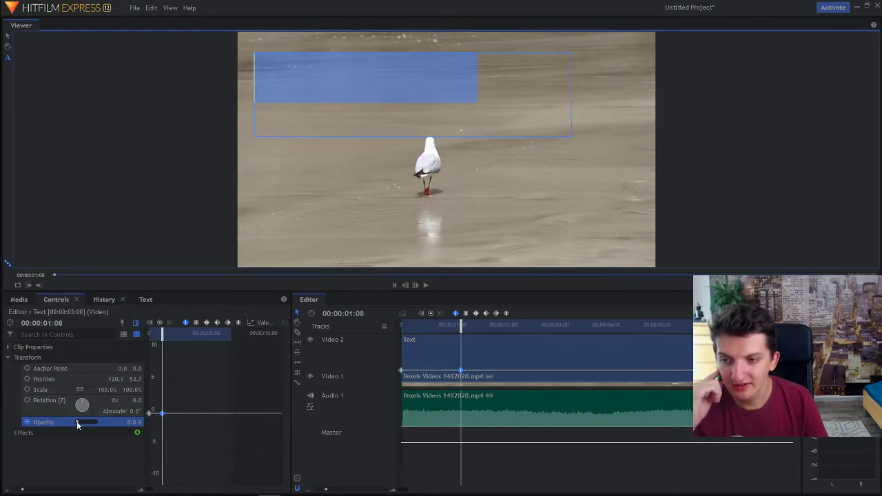
left_click_drag(76, 424, 97, 422)
Create the text's fade-out with an opacity keyframe of 100% at 00:00:05:24 and one of 0% at 00:00:06:44.
left_click_drag(163, 338, 211, 337)
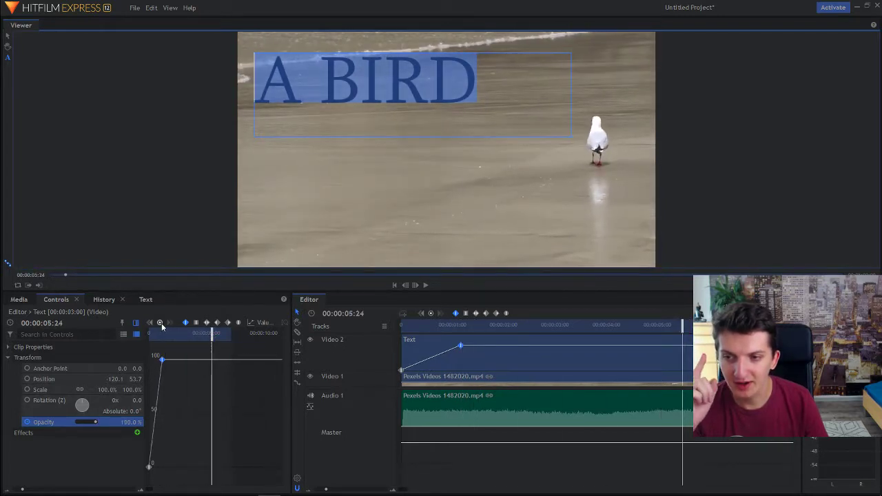
left_click(159, 323)
left_click_drag(210, 337, 223, 339)
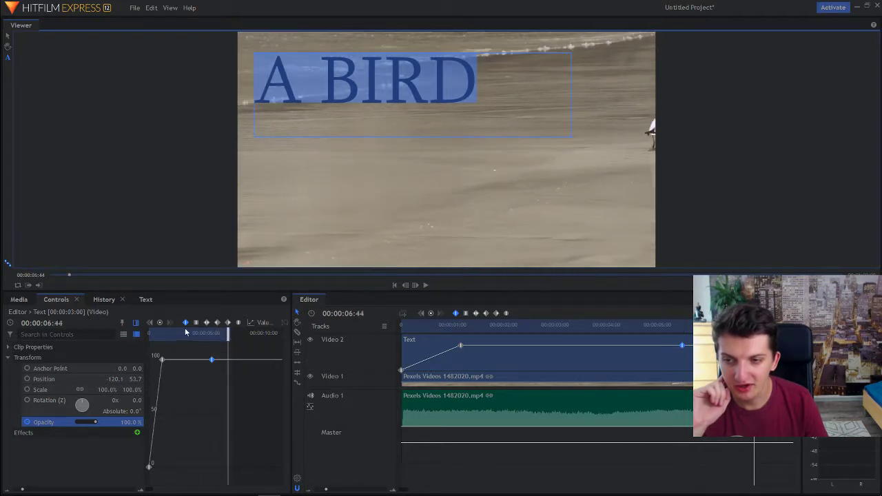
left_click(160, 323)
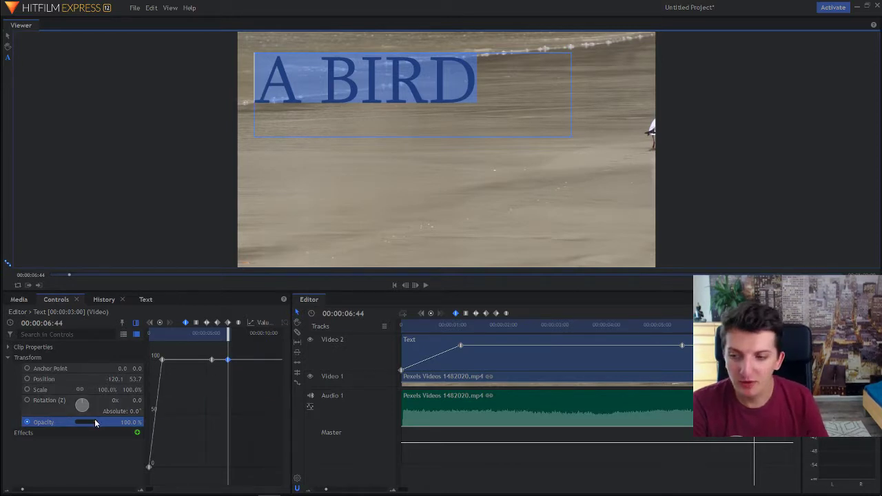
left_click_drag(96, 425, 51, 425)
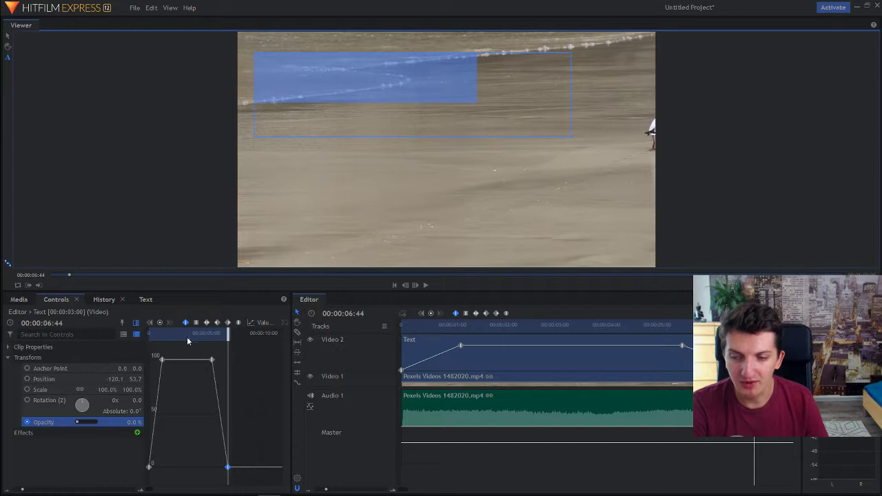
Return the playhead to the start and move the fade-in's 100% opacity keyframe to about 2 seconds.
left_click_drag(228, 335, 149, 334)
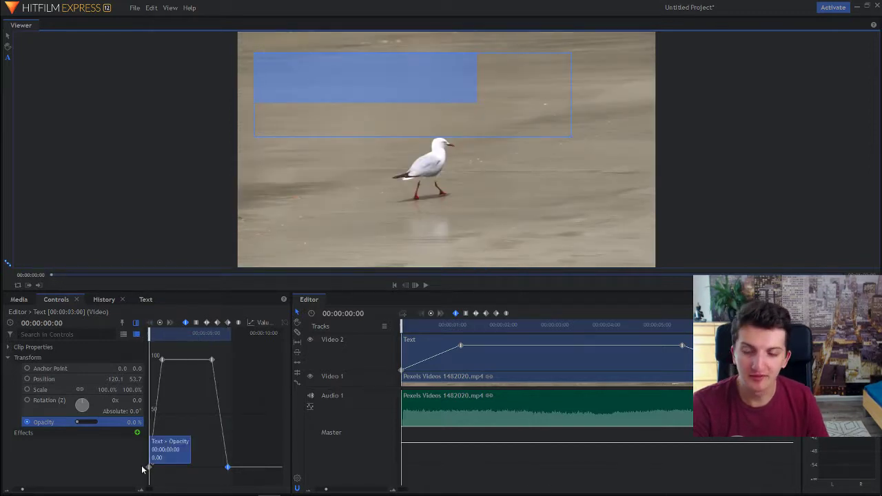
mouse_move(149, 467)
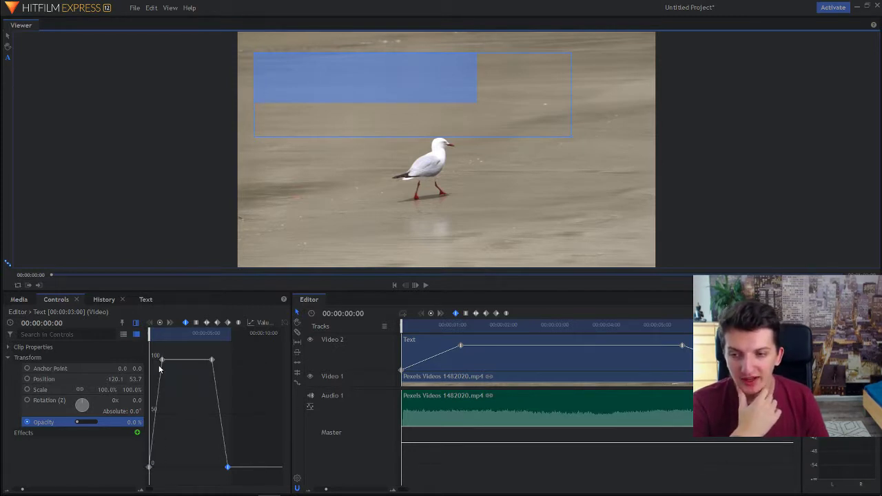
left_click_drag(161, 360, 172, 360)
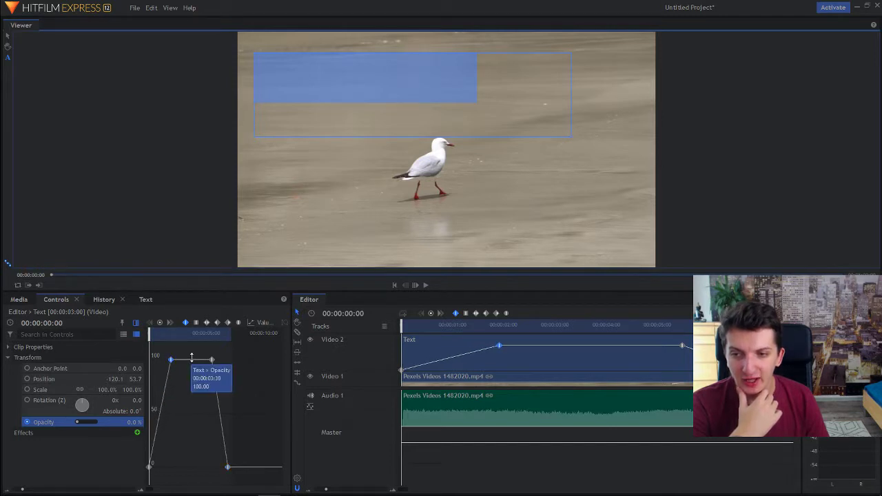
Play the video from the start through the end of the text's fade-out and stop playback.
mouse_move(211, 360)
mouse_move(228, 467)
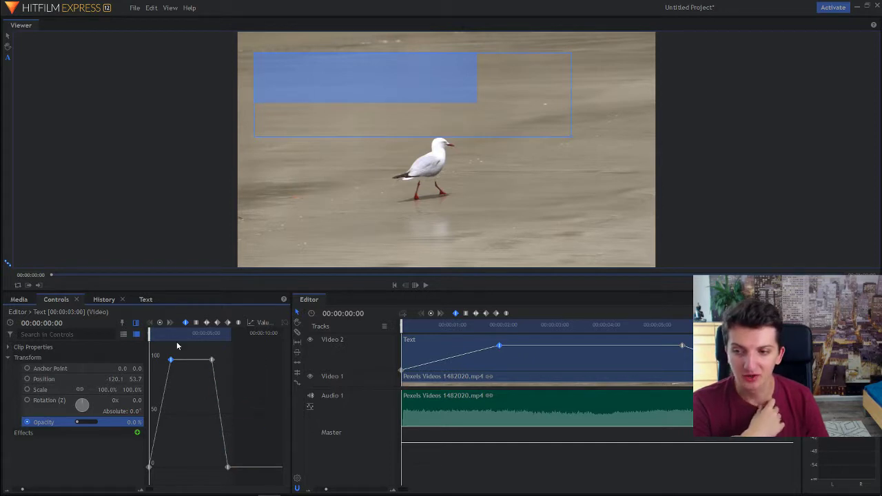
key("space")
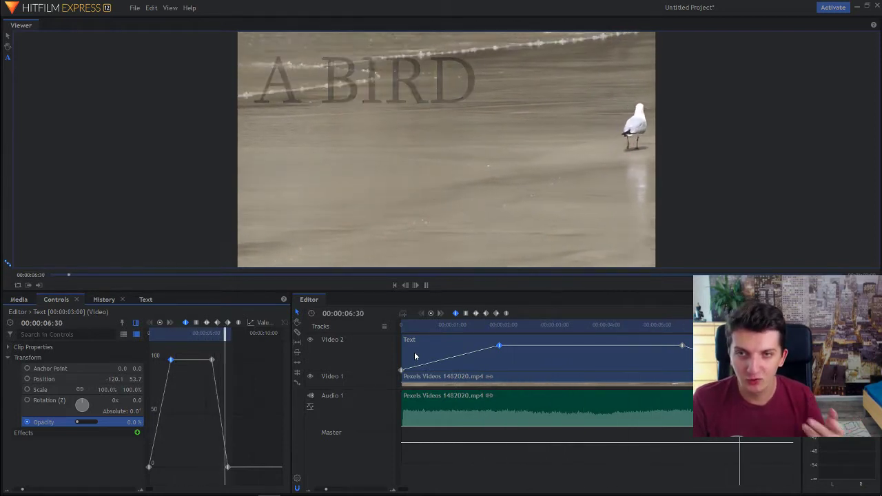
key("space")
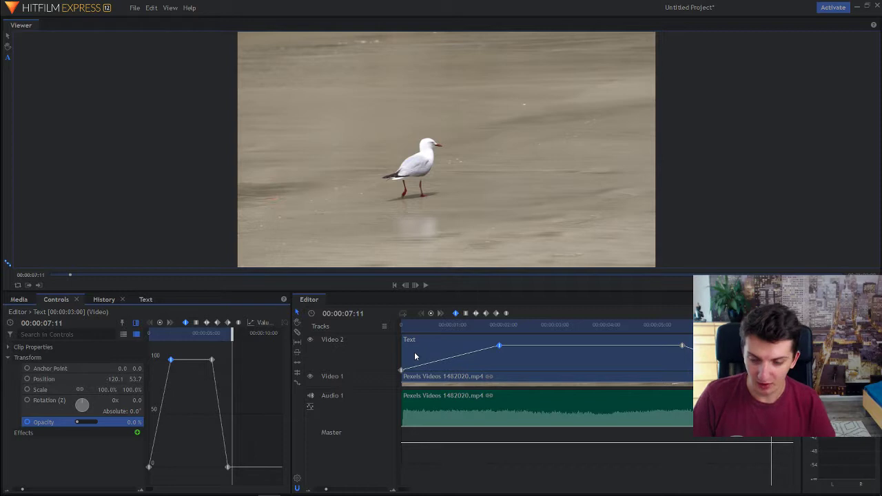
Add a position keyframe for the text at 00:00:00:00 with X set to -1246.1, outside the frame.
mouse_move(404, 329)
left_mouse_down()
mouse_move(473, 330)
mouse_move(399, 326)
left_mouse_up()
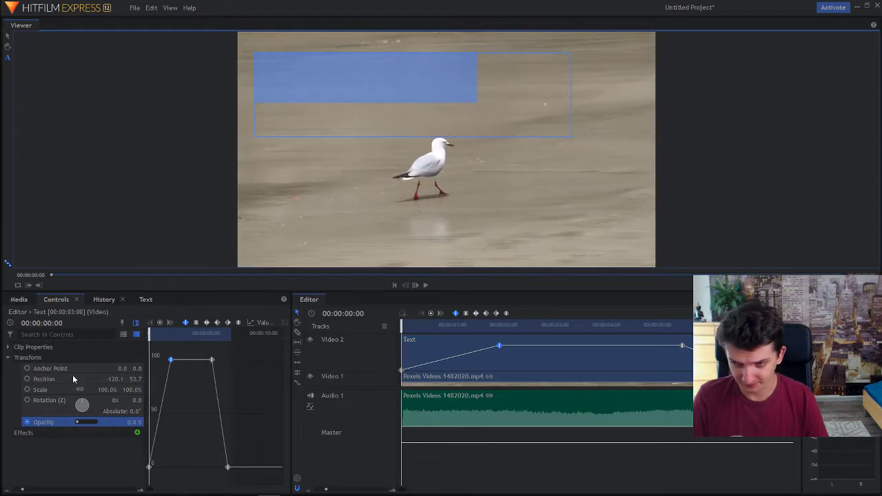
left_click(73, 380)
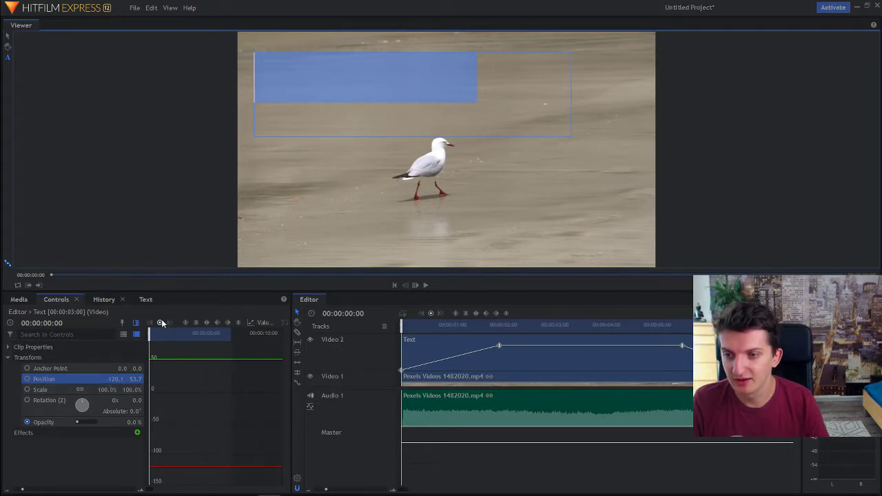
left_click(149, 468)
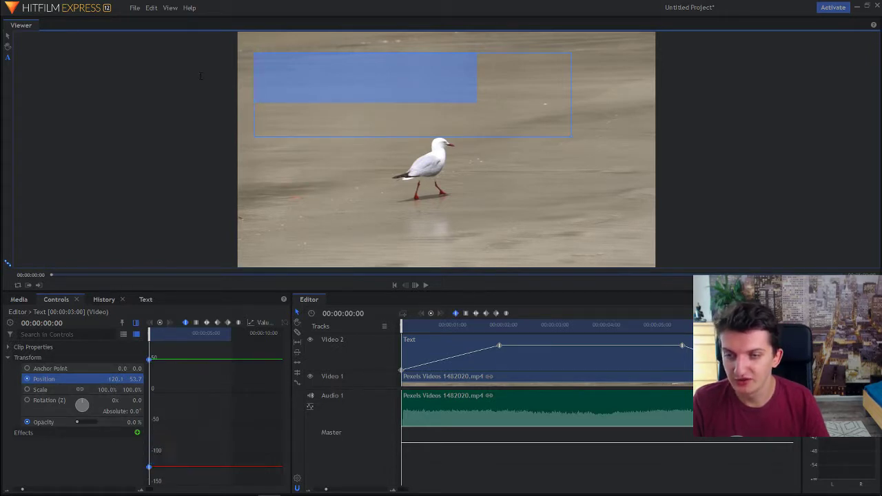
left_click_drag(115, 379, 47, 379)
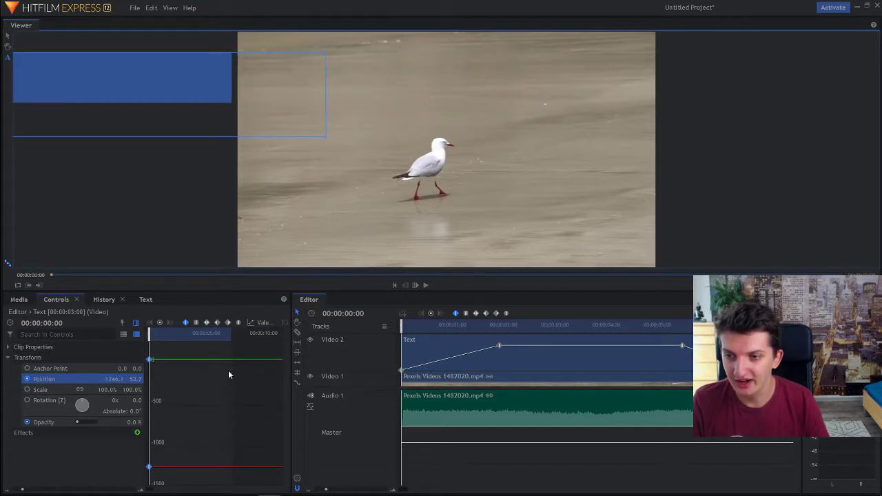
Add a position keyframe at 00:00:01:20 with X set to -126.1 so the text slides into the frame.
key("space")
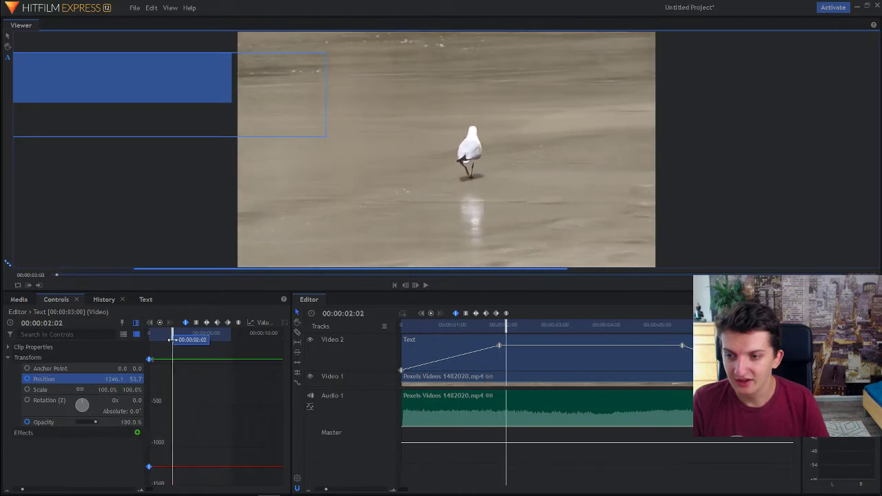
left_click_drag(173, 334, 166, 334)
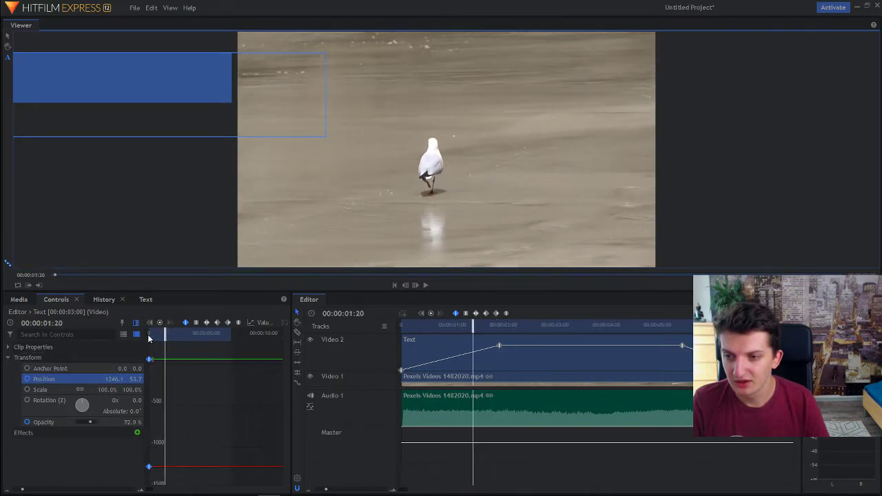
left_click(160, 323)
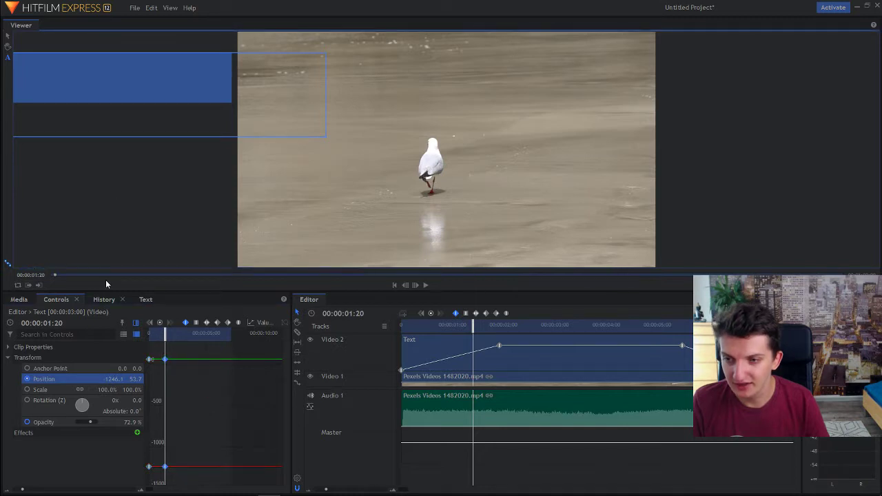
left_click_drag(113, 379, 185, 380)
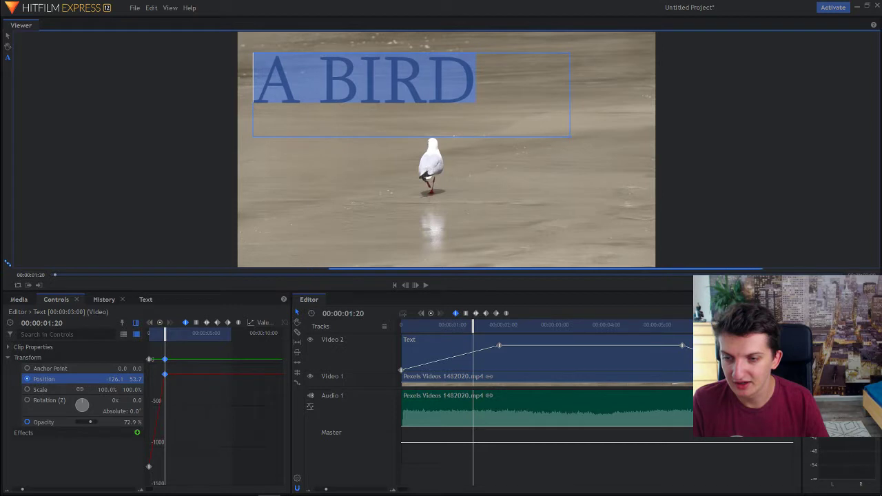
Preview the text's slide-in from the start of the timeline to about 2 seconds.
left_click_drag(168, 335, 147, 335)
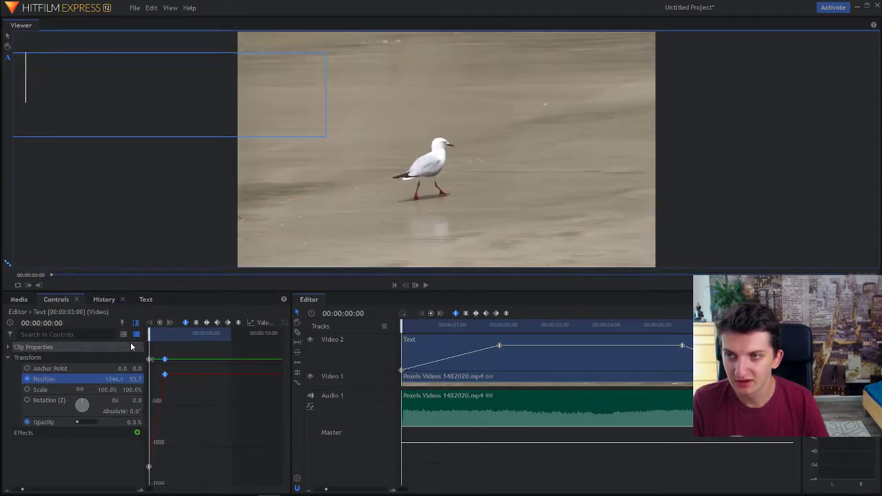
left_click(423, 290)
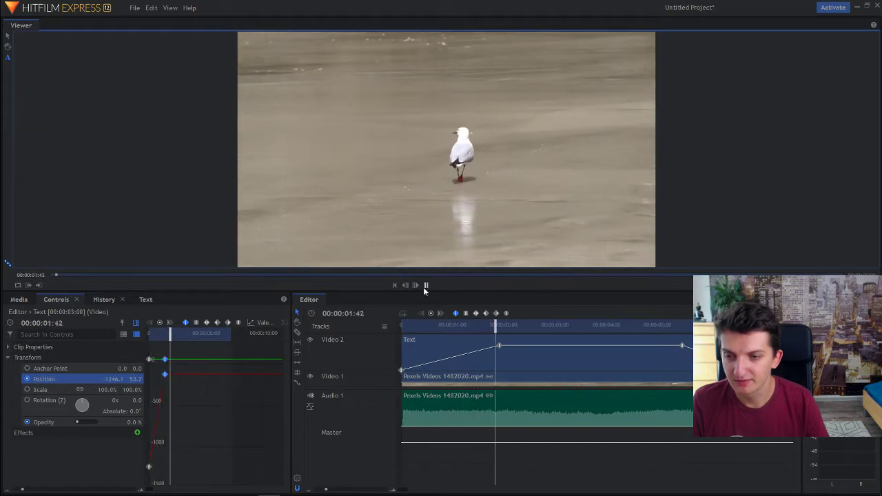
left_click(423, 286)
Re-enter the title in the text box as "A BIRD".
double_click(288, 125)
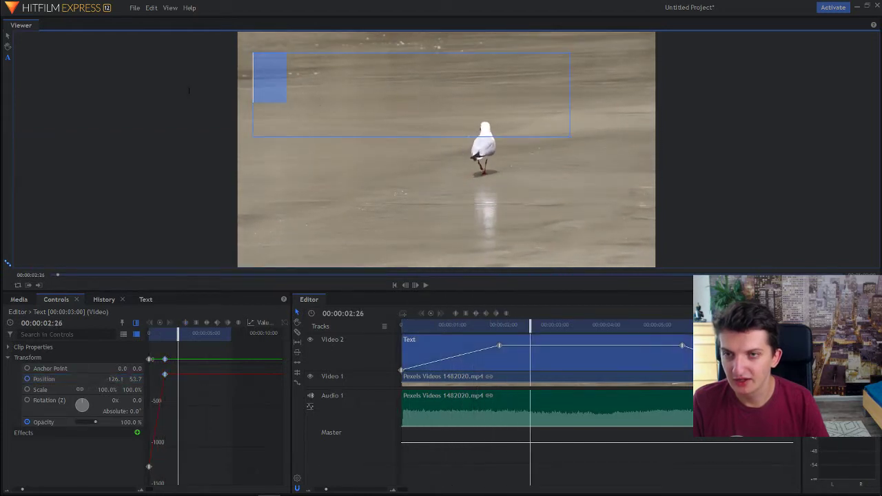
type("S")
type("a")
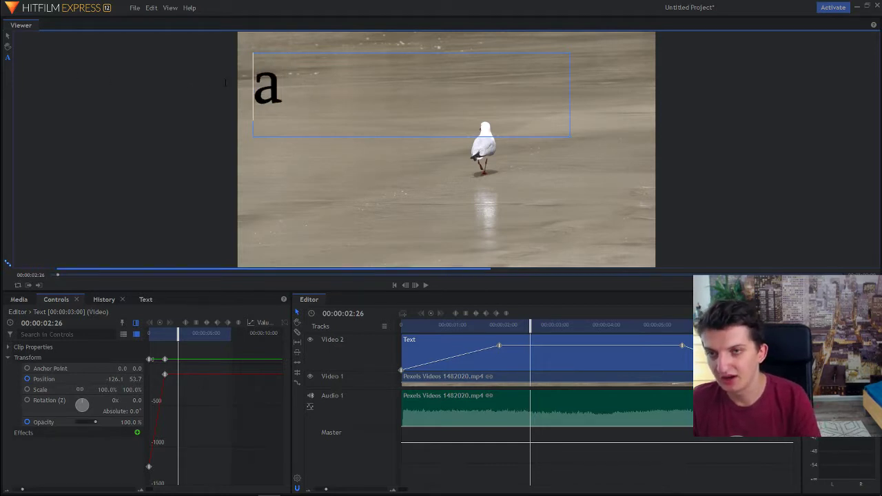
key("BackSpace")
type("A BIRD")
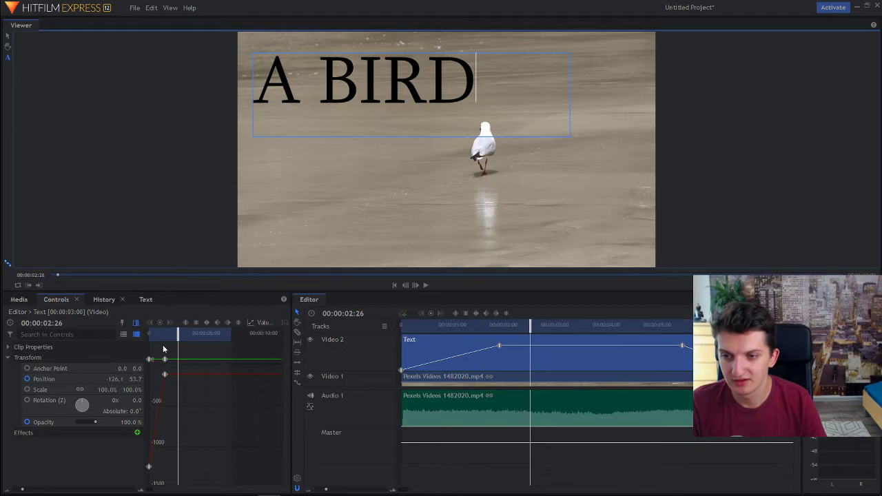
Play the complete title animation from the start, from slide-in through fade-out, and stop playback.
left_click_drag(178, 334, 146, 334)
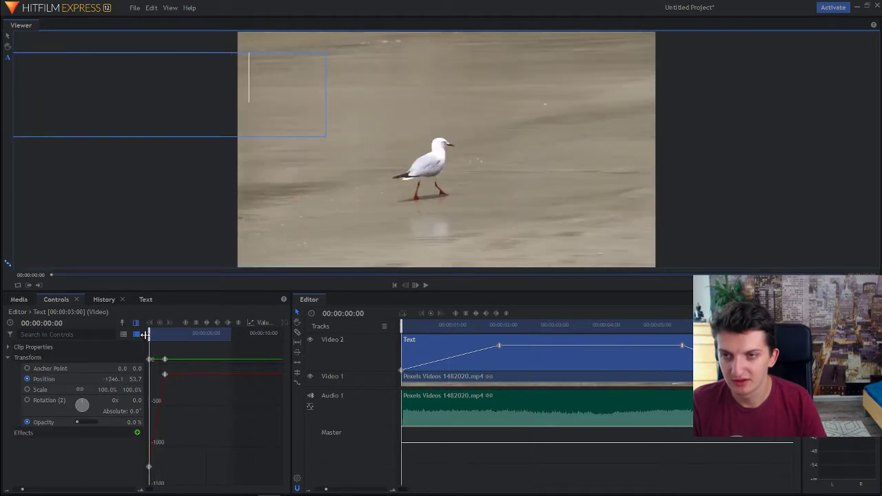
left_click(425, 285)
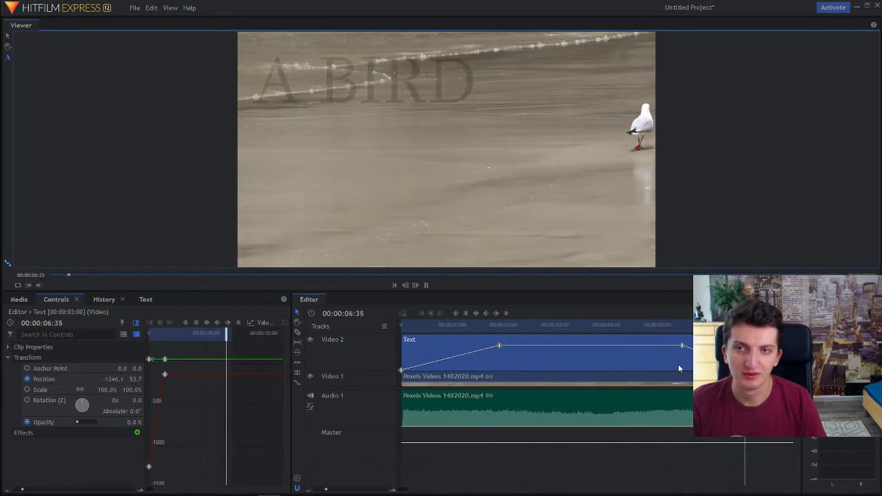
key("space")
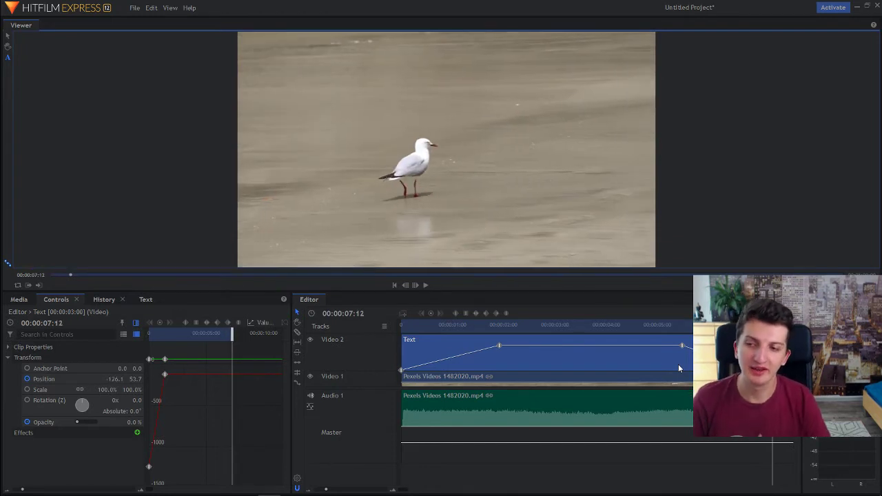